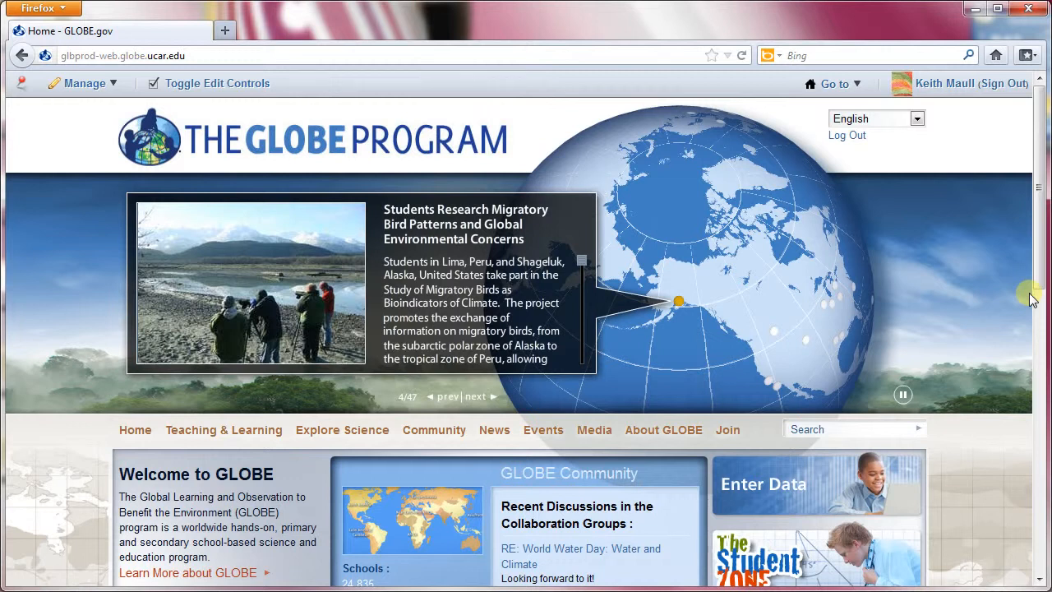
Go to the account's own public pages and look over the profile page.
{"action": "left_click", "coordinate": [856, 83]}
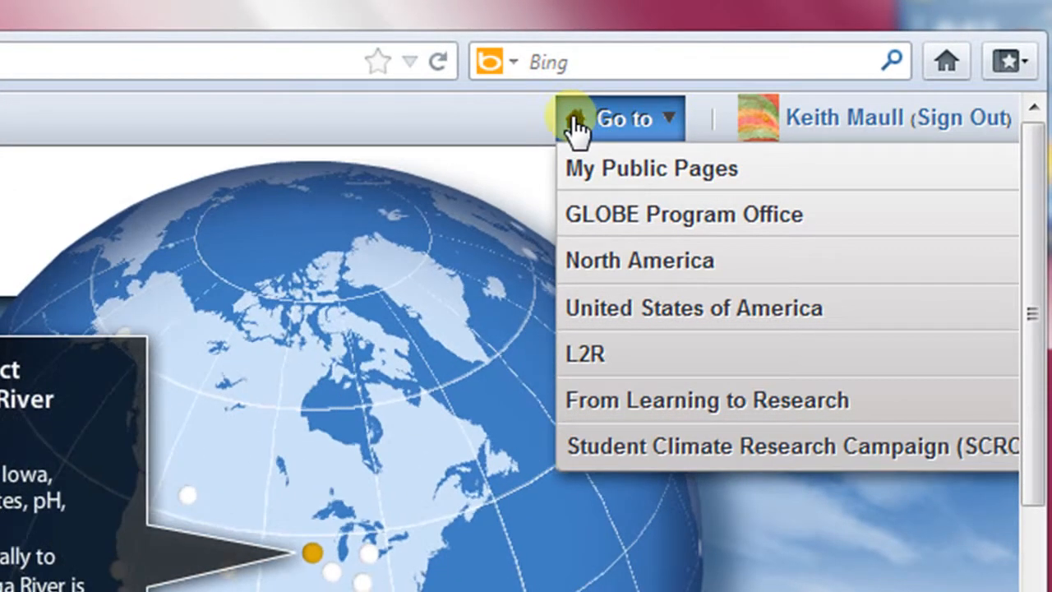
{"action": "left_click", "coordinate": [608, 173]}
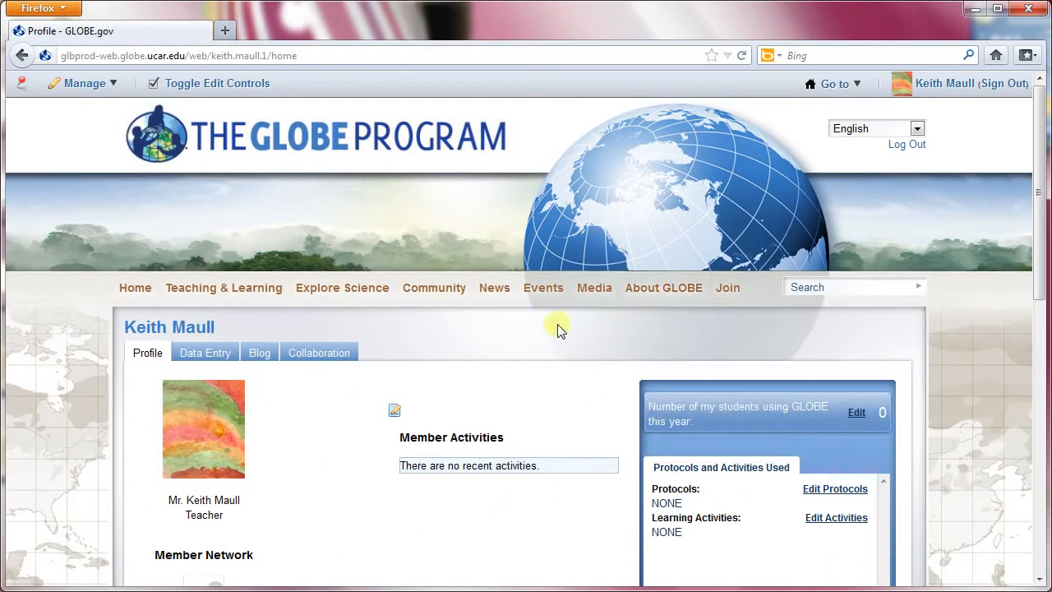
{"action": "scroll", "coordinate": [521, 395], "scroll_direction": "down", "scroll_amount": 4}
{"action": "scroll", "coordinate": [521, 400], "scroll_direction": "down", "scroll_amount": 4}
{"action": "scroll", "coordinate": [520, 399], "scroll_direction": "up", "scroll_amount": 8}
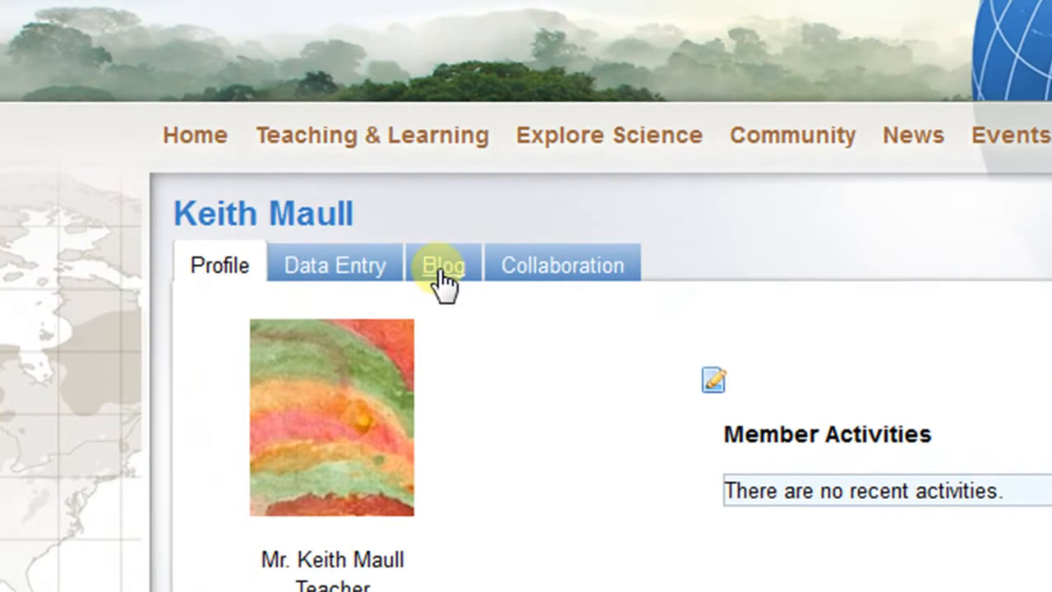
Open the blog section of the public pages.
{"action": "left_click", "coordinate": [324, 326]}
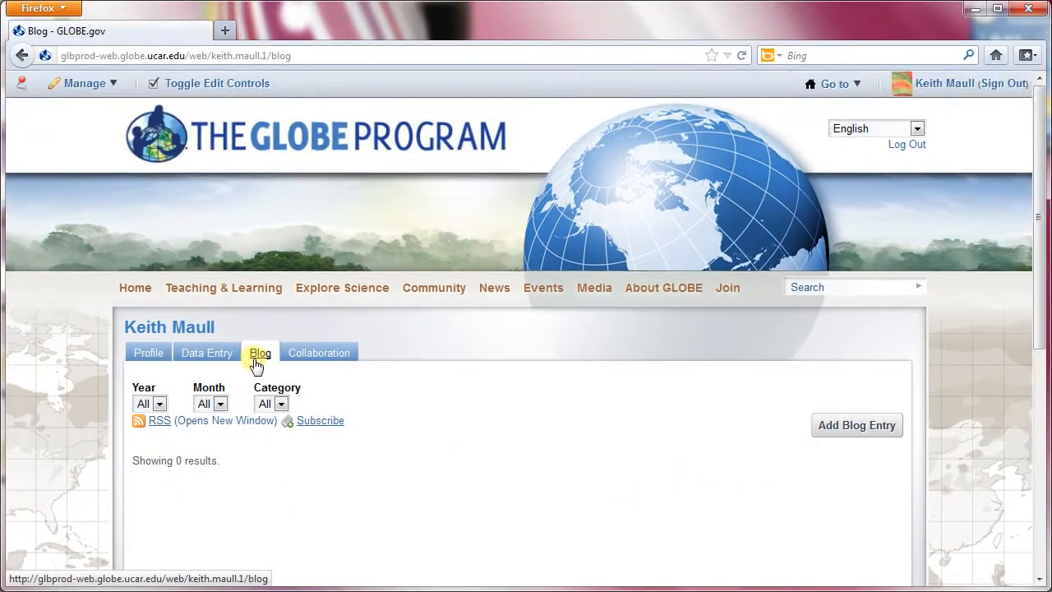
{"action": "scroll", "coordinate": [444, 280], "scroll_direction": "down", "scroll_amount": 2}
{"action": "scroll", "coordinate": [254, 366], "scroll_direction": "down", "scroll_amount": 5}
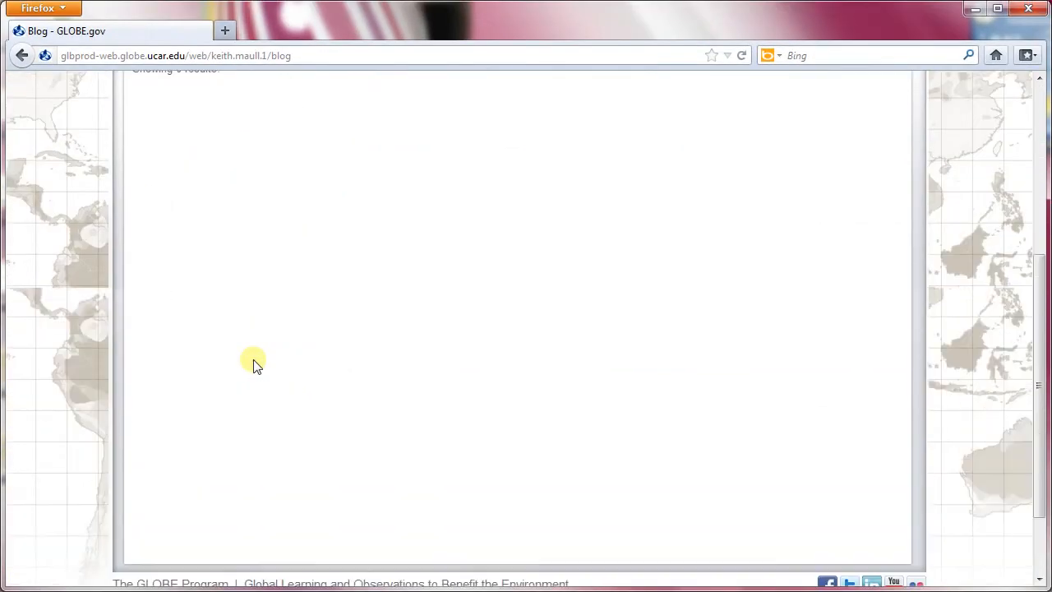
{"action": "scroll", "coordinate": [253, 366], "scroll_direction": "up", "scroll_amount": 3}
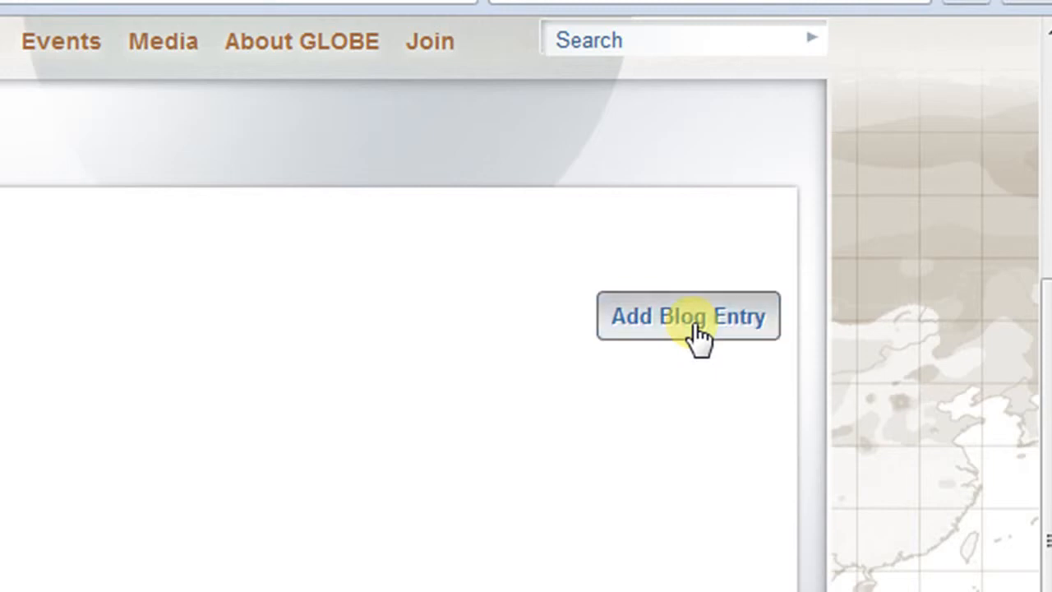
Start a new blog entry and look over its form fields.
{"action": "left_click", "coordinate": [697, 333]}
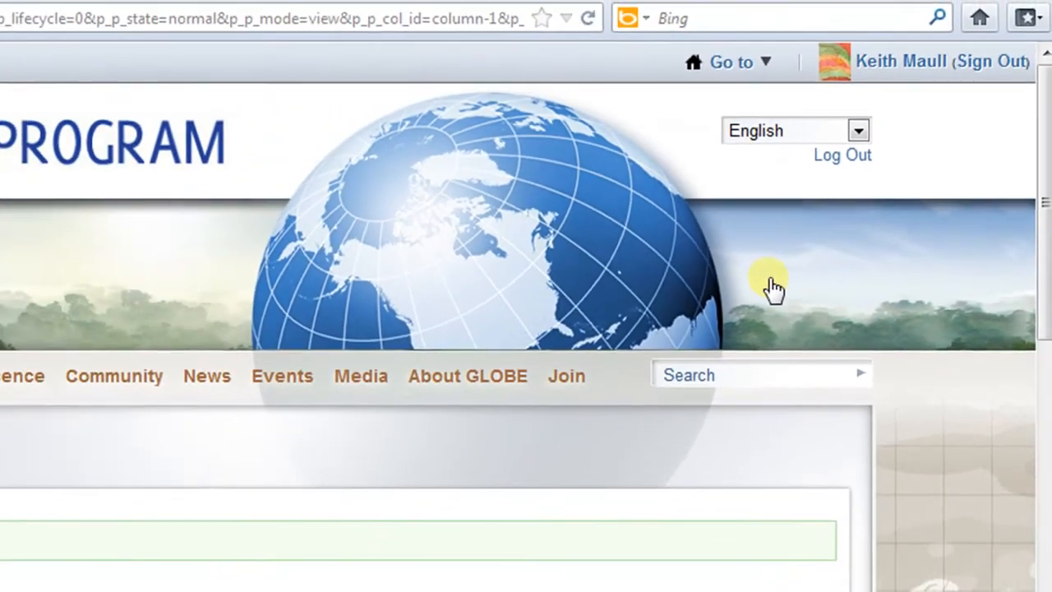
{"action": "scroll", "coordinate": [818, 261], "scroll_direction": "down", "scroll_amount": 3}
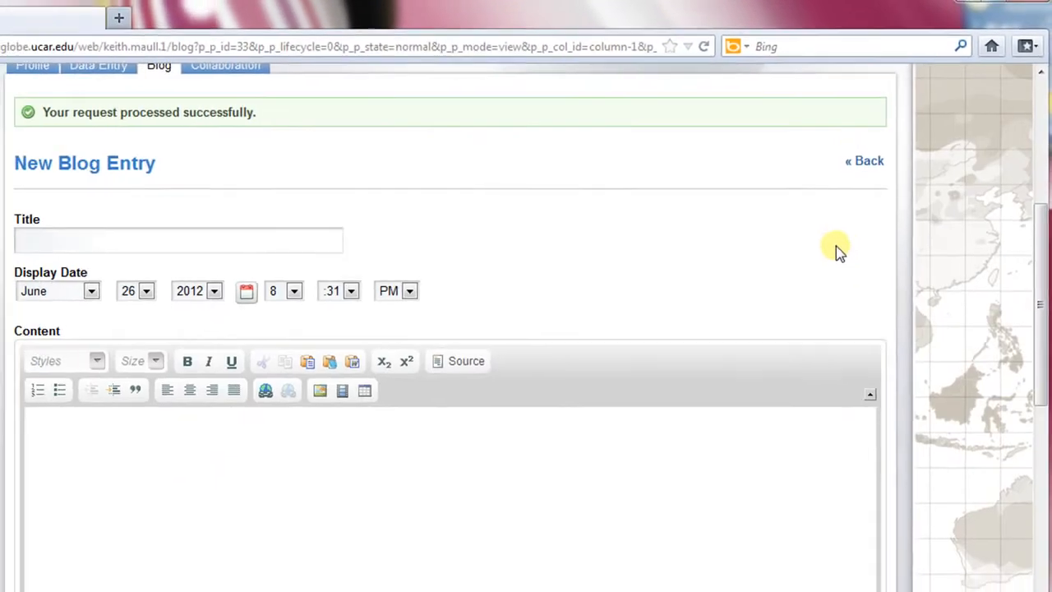
{"action": "scroll", "coordinate": [851, 236], "scroll_direction": "down", "scroll_amount": 4}
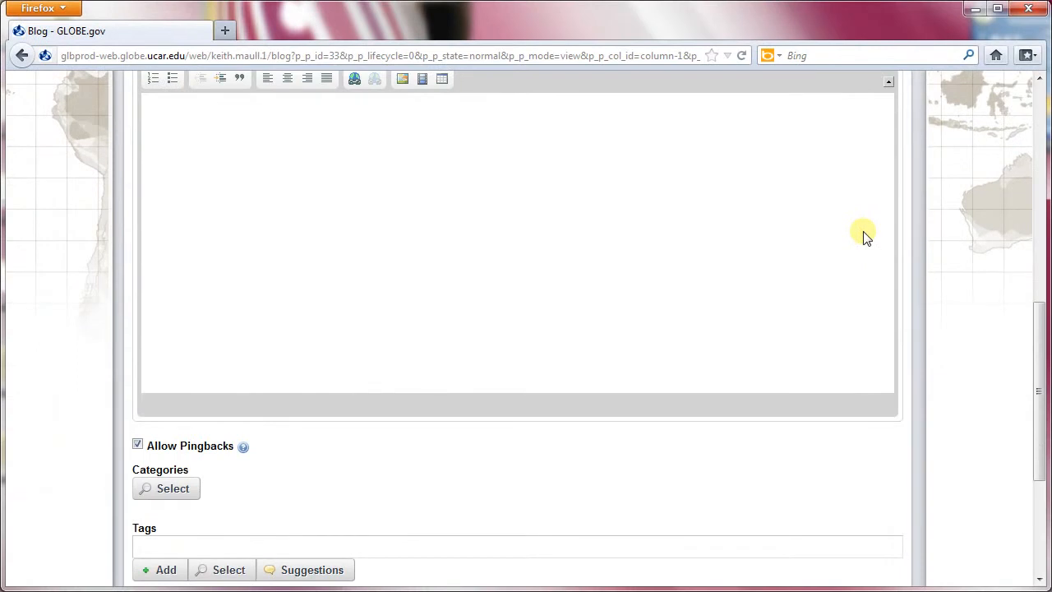
{"action": "scroll", "coordinate": [863, 236], "scroll_direction": "up", "scroll_amount": 5}
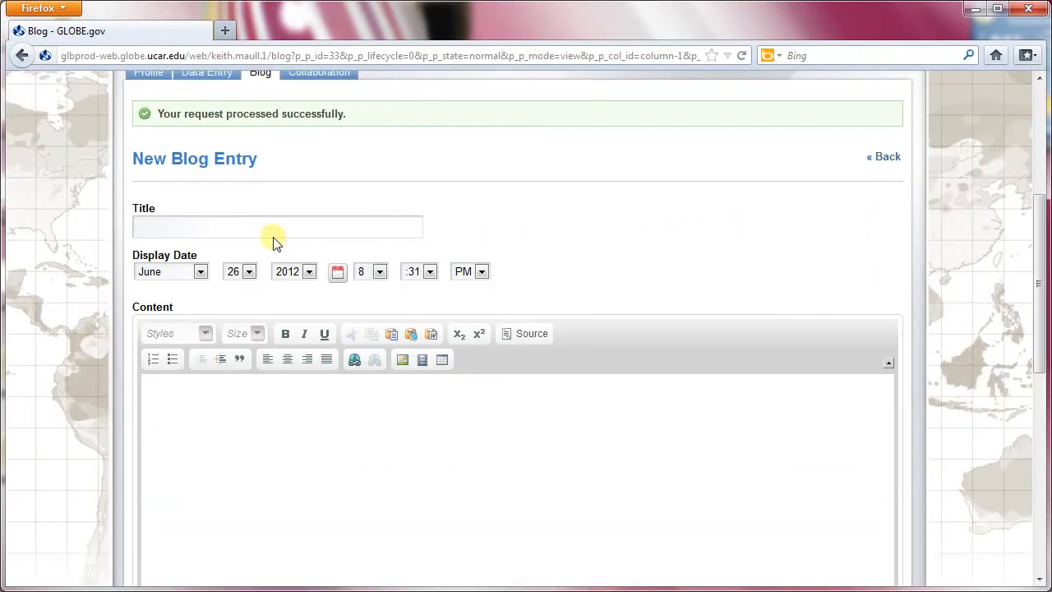
Title the new blog entry "My First Blog".
{"action": "left_click", "coordinate": [208, 223]}
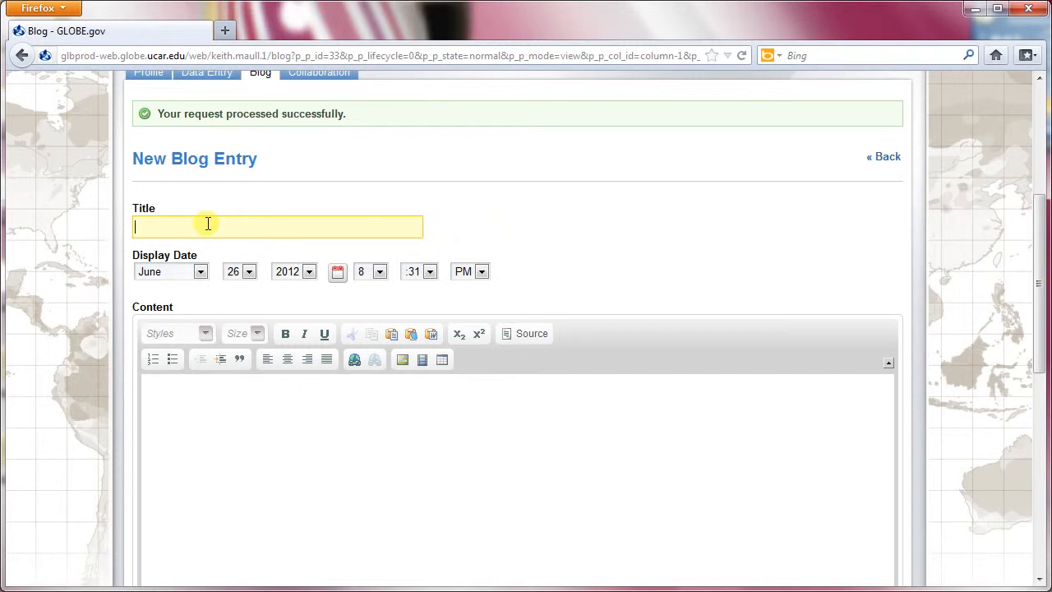
{"action": "type", "text": "My First Blog"}
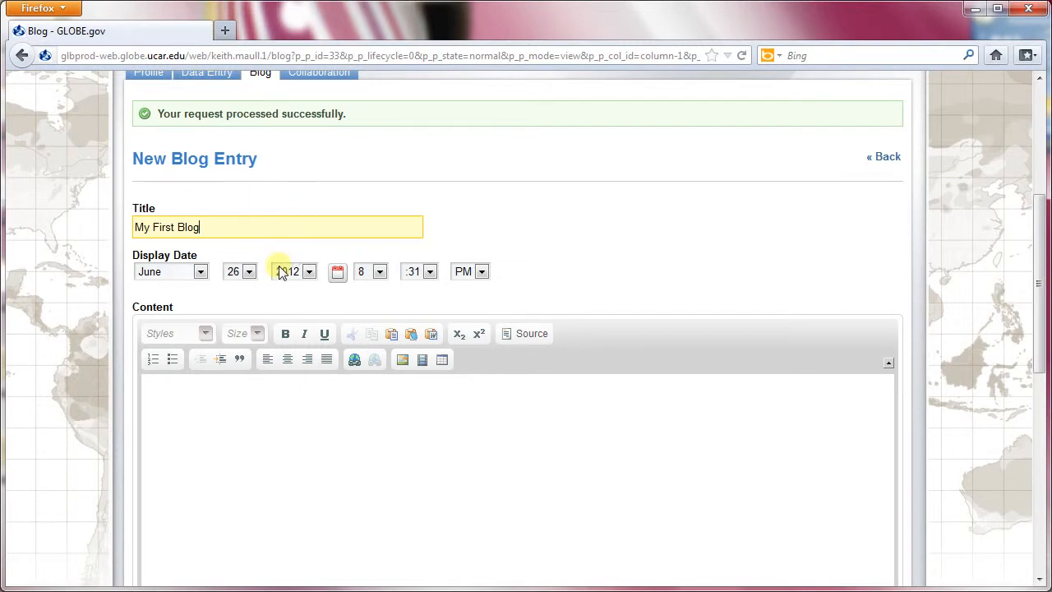
{"action": "left_click", "coordinate": [197, 296]}
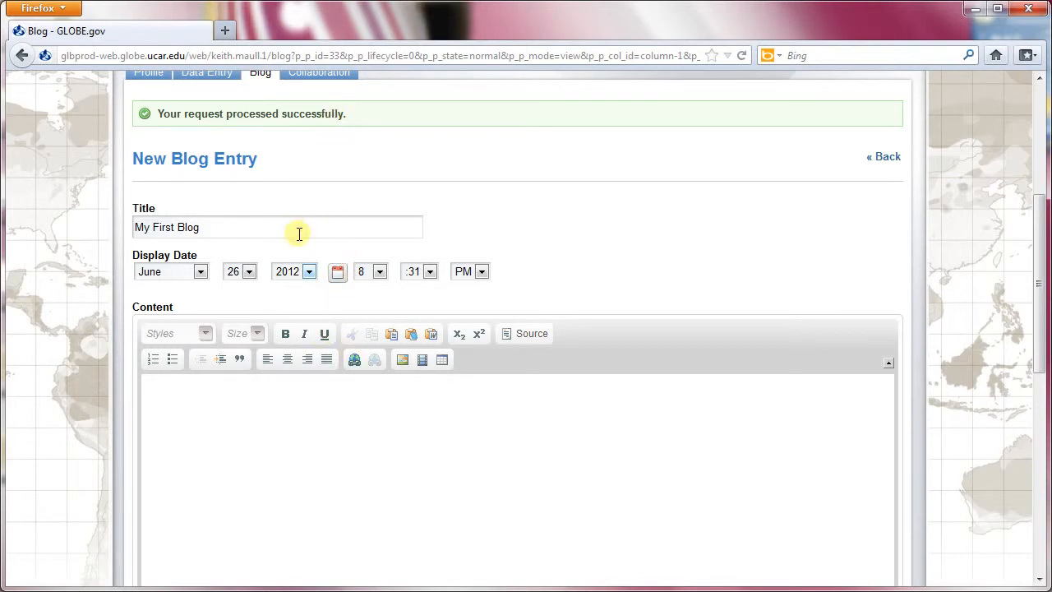
Write "These are my thoughts on my first blog entry." as the left-aligned content of the blog entry.
{"action": "scroll", "coordinate": [301, 235], "scroll_direction": "down", "scroll_amount": 2}
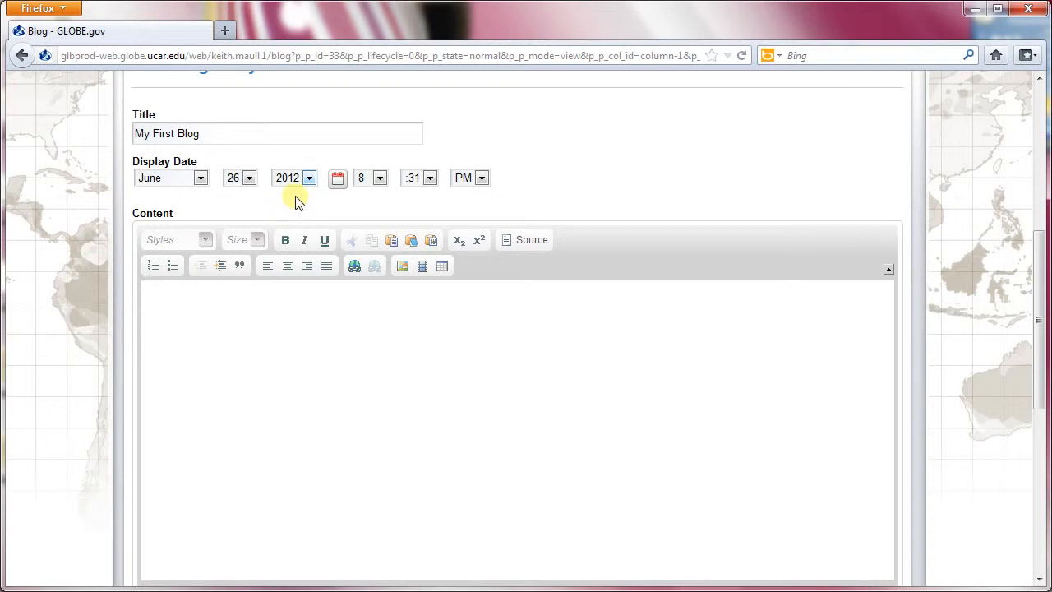
{"action": "left_click", "coordinate": [308, 319]}
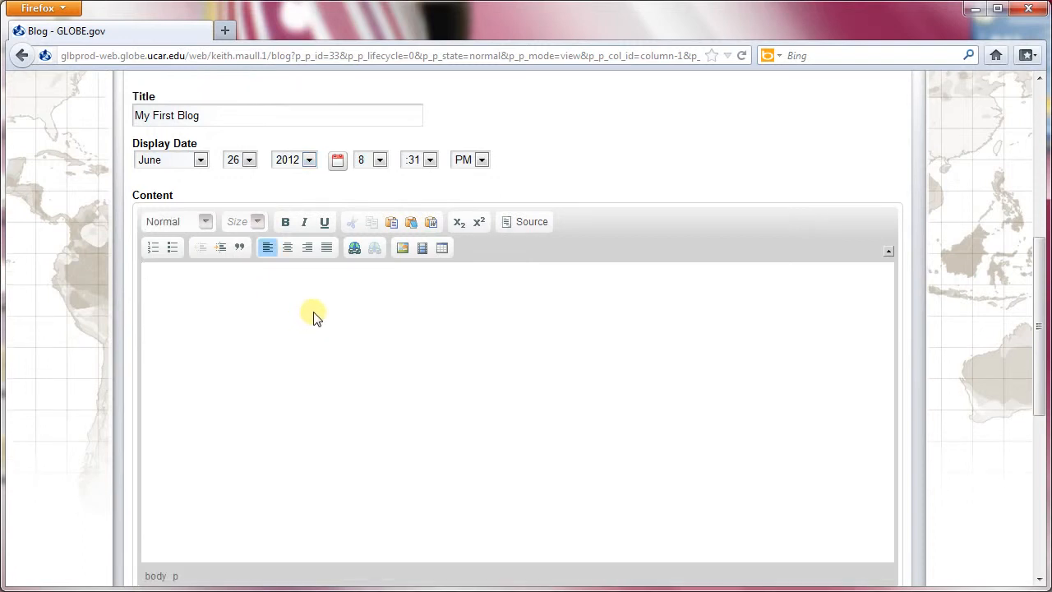
{"action": "type", "text": "These are my thoughts on my"}
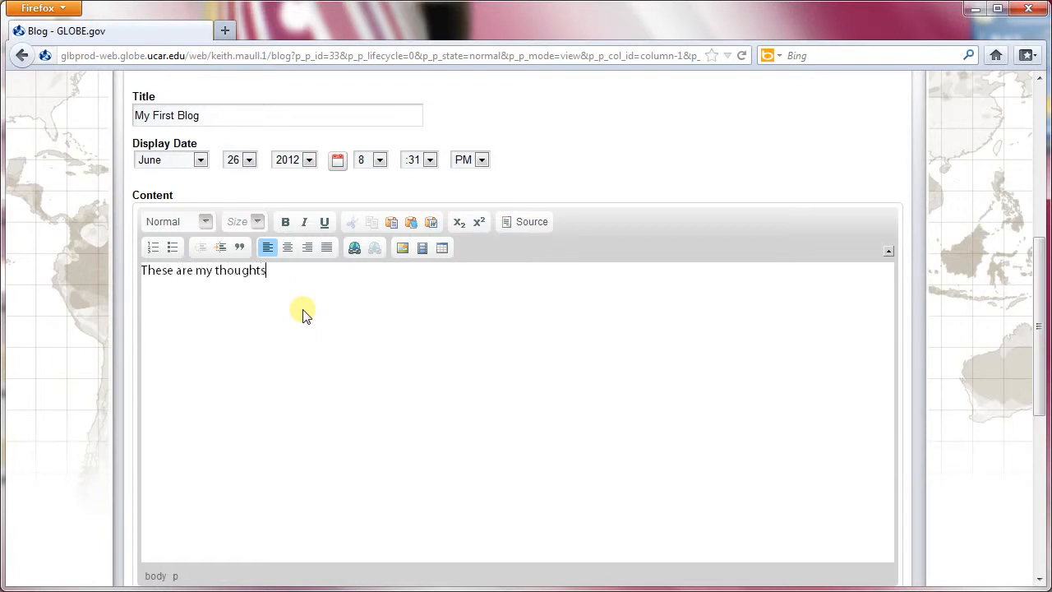
{"action": "type", "text": " first blog entry."}
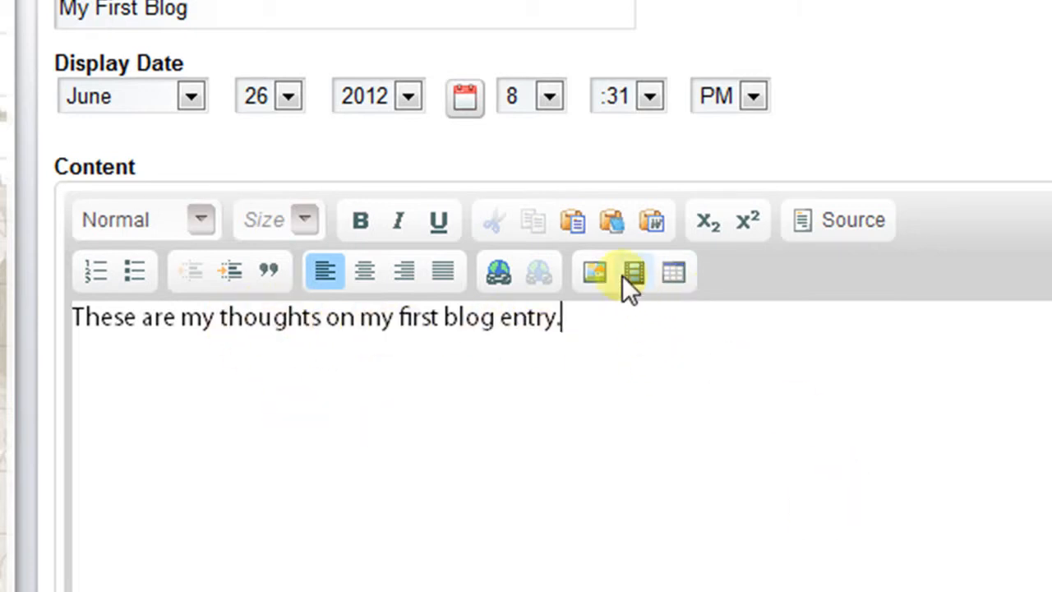
{"action": "scroll", "coordinate": [581, 264], "scroll_direction": "up", "scroll_amount": 1}
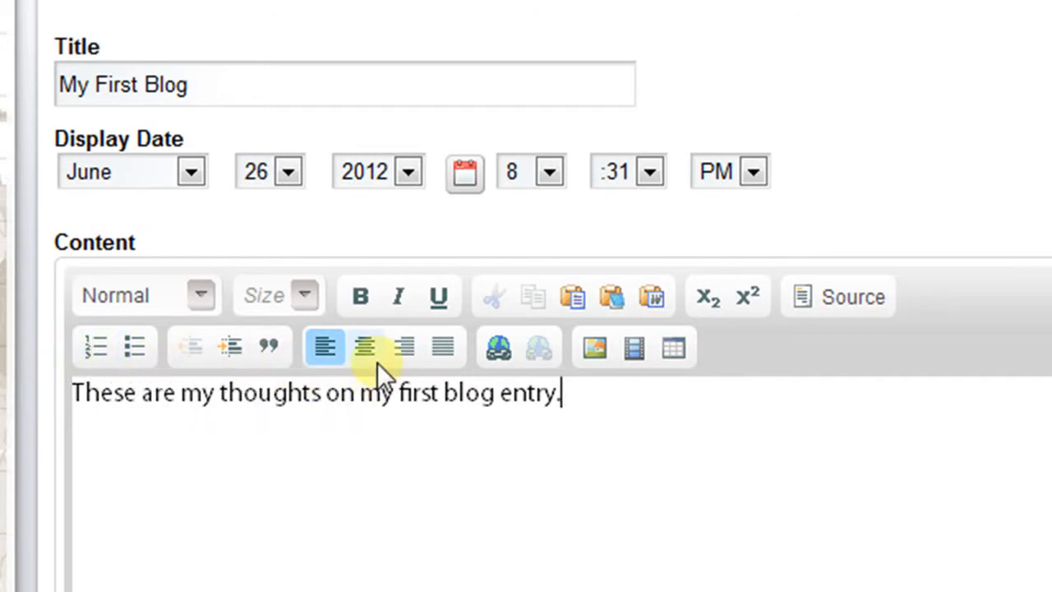
{"action": "left_click", "coordinate": [328, 353]}
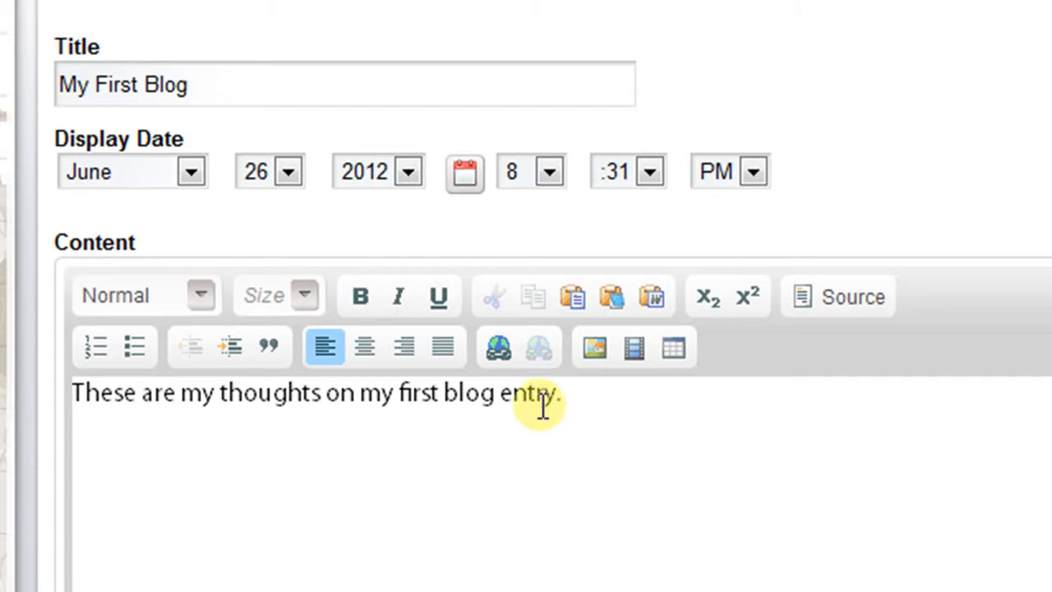
Look through the categories available for the blog entry without choosing one.
{"action": "scroll", "coordinate": [524, 410], "scroll_direction": "down", "scroll_amount": 2}
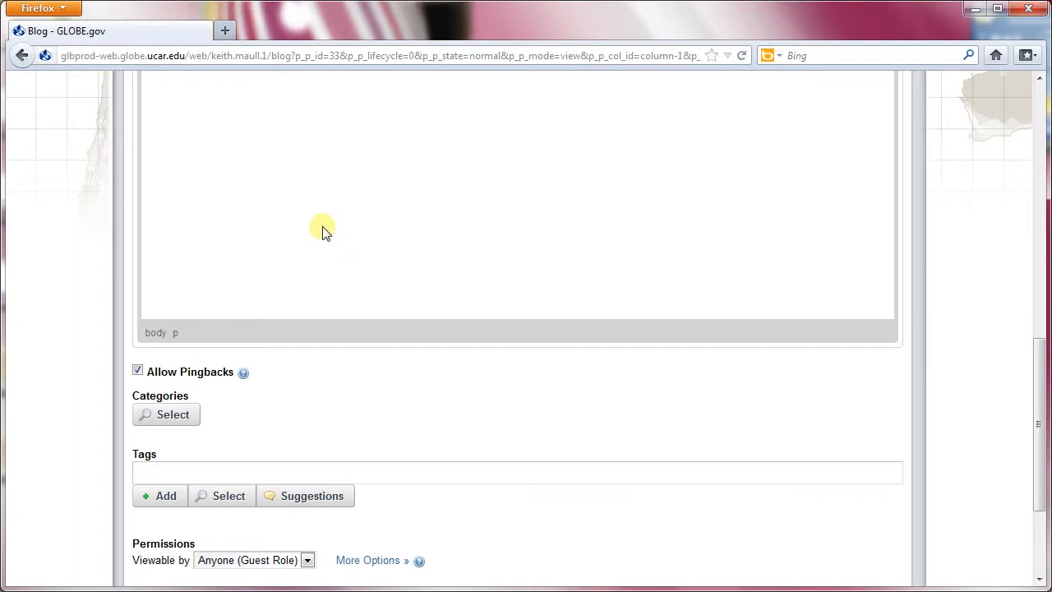
{"action": "left_click", "coordinate": [191, 413]}
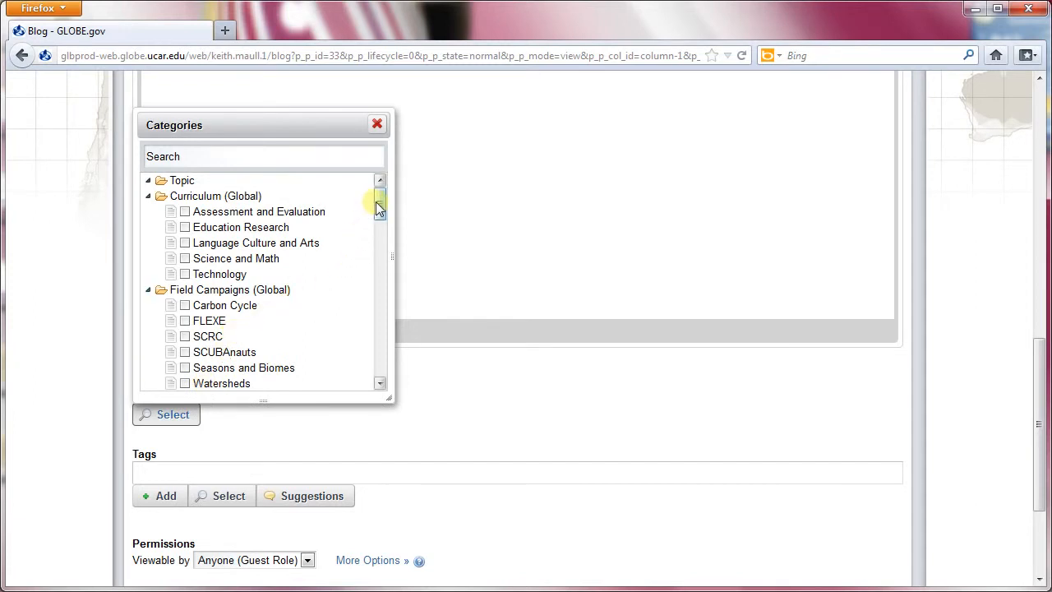
{"action": "mouse_move", "coordinate": [379, 203]}
{"action": "left_mouse_down"}
{"action": "mouse_move", "coordinate": [364, 369]}
{"action": "mouse_move", "coordinate": [377, 202]}
{"action": "left_mouse_up"}
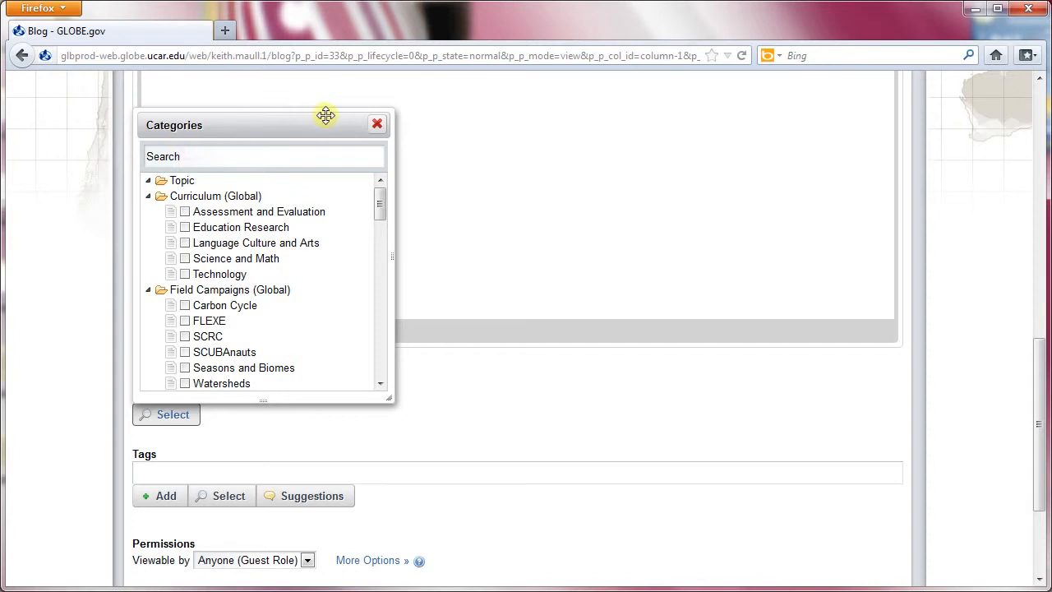
{"action": "left_click", "coordinate": [377, 126]}
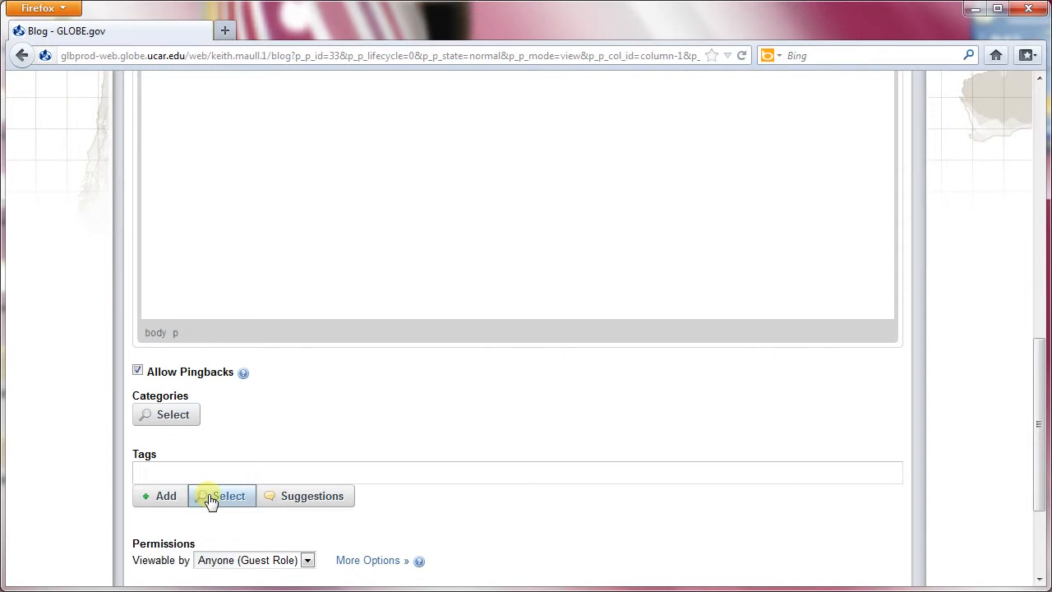
Add the suggested tag "blog entry" to the blog entry.
{"action": "left_click", "coordinate": [280, 498]}
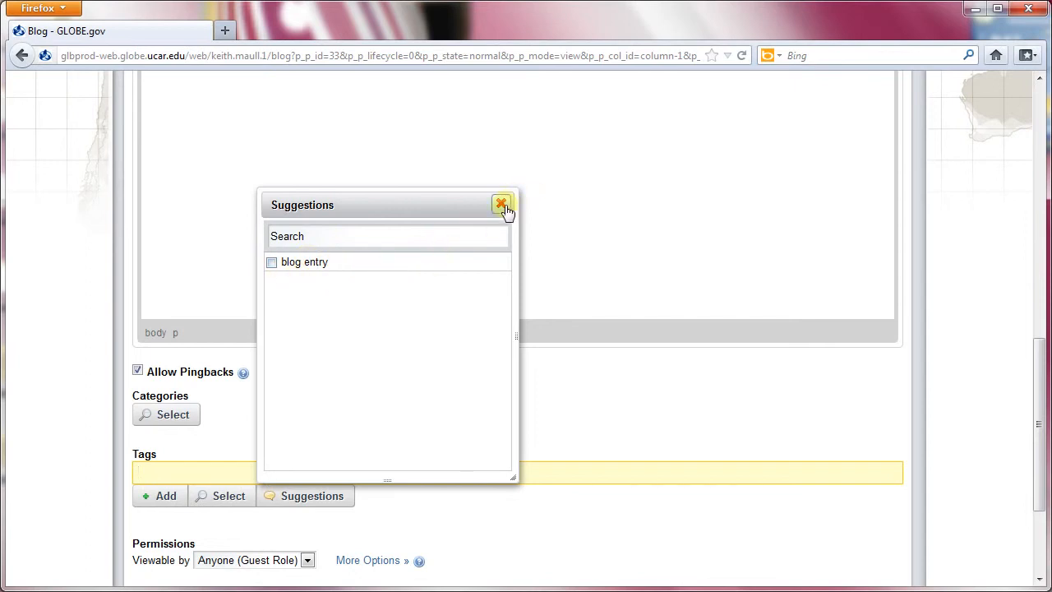
{"action": "left_click", "coordinate": [270, 263]}
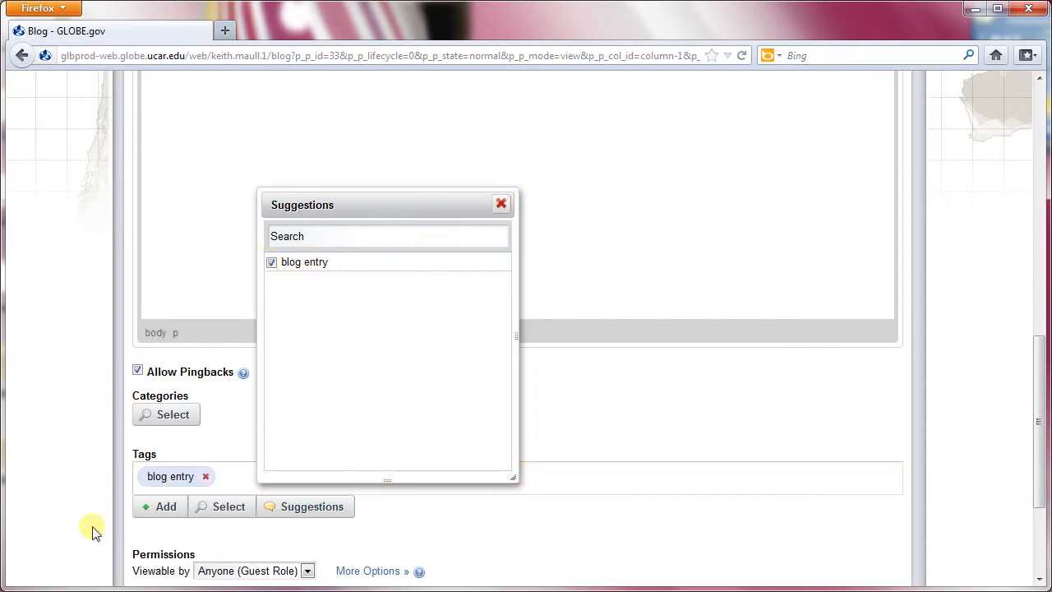
{"action": "left_click", "coordinate": [500, 203]}
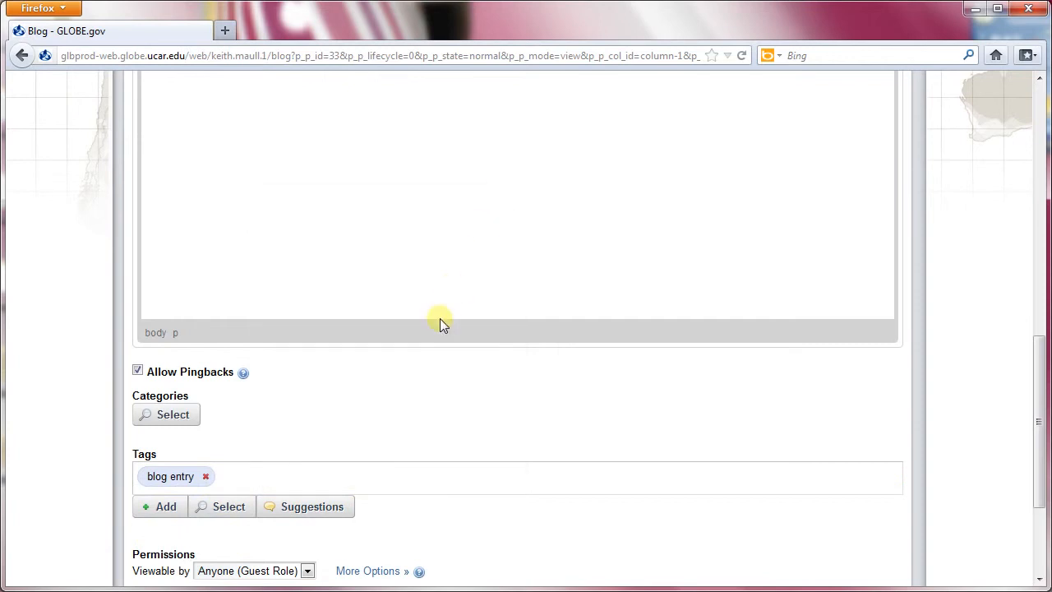
Set the blog entry's permissions to be viewable by Anyone (Guest Role).
{"action": "scroll", "coordinate": [439, 322], "scroll_direction": "down", "scroll_amount": 3}
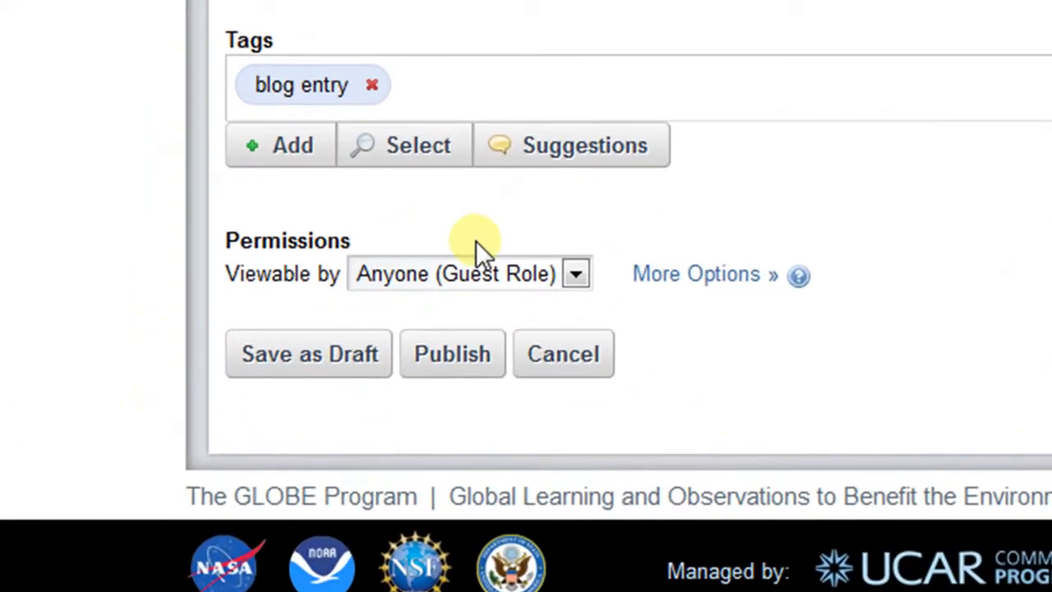
{"action": "left_click", "coordinate": [576, 274]}
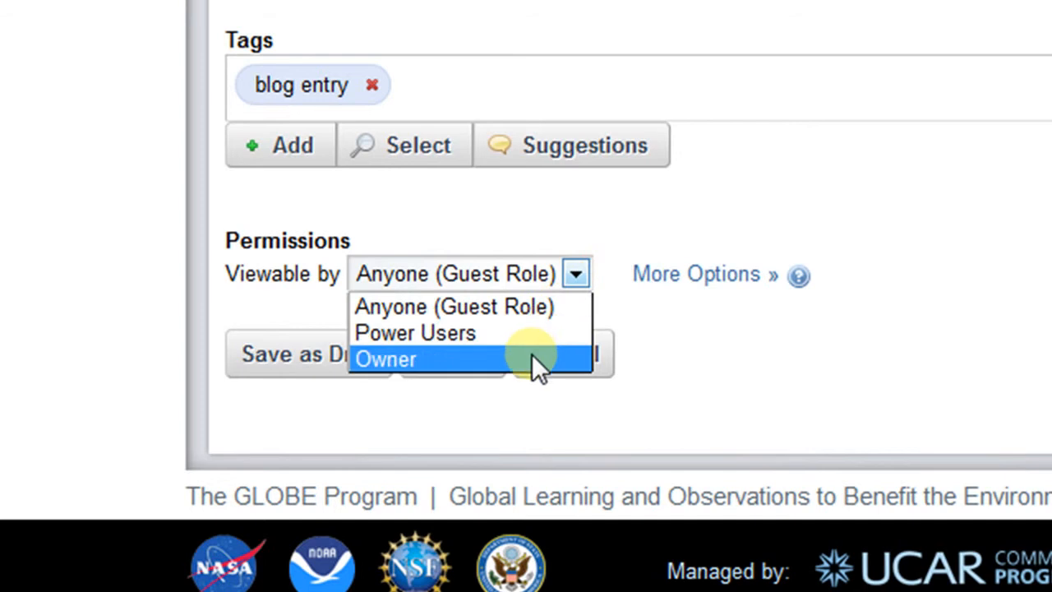
{"action": "left_click", "coordinate": [530, 311]}
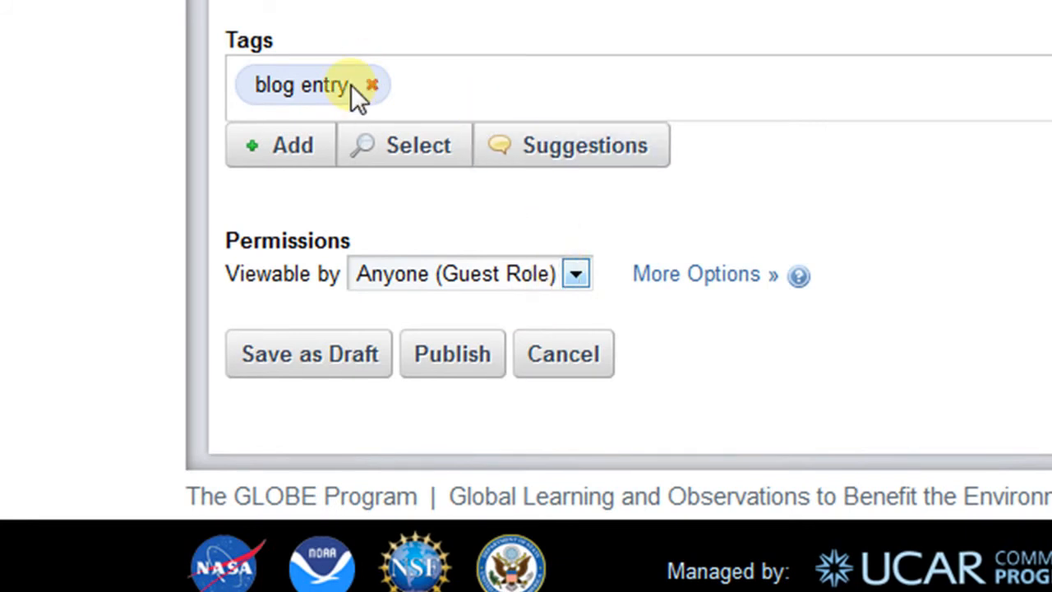
Publish the blog entry and look over the published post in the blog list.
{"action": "left_click", "coordinate": [374, 362]}
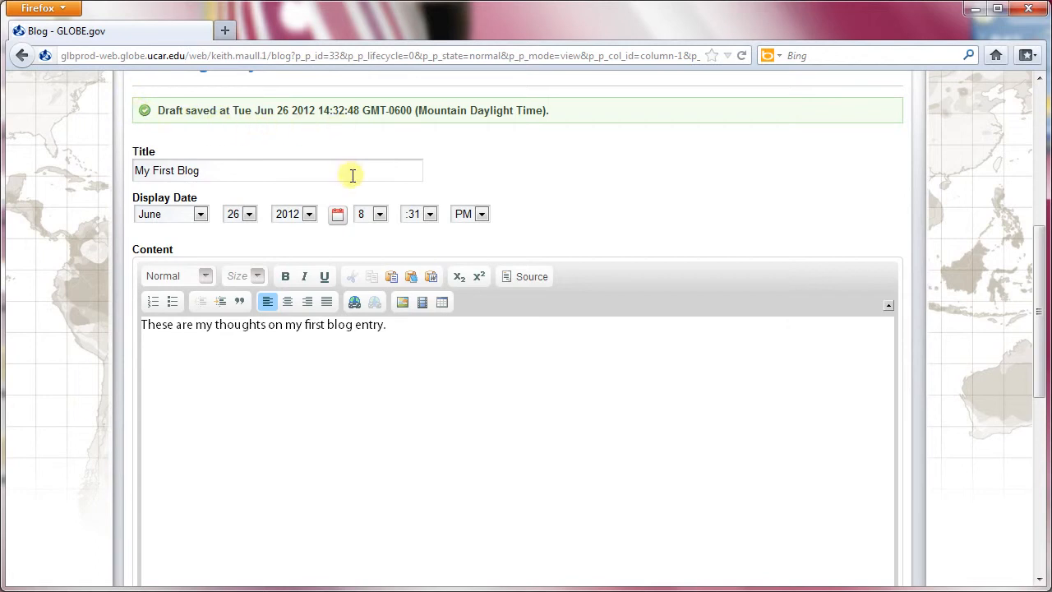
{"action": "scroll", "coordinate": [352, 177], "scroll_direction": "down", "scroll_amount": 10}
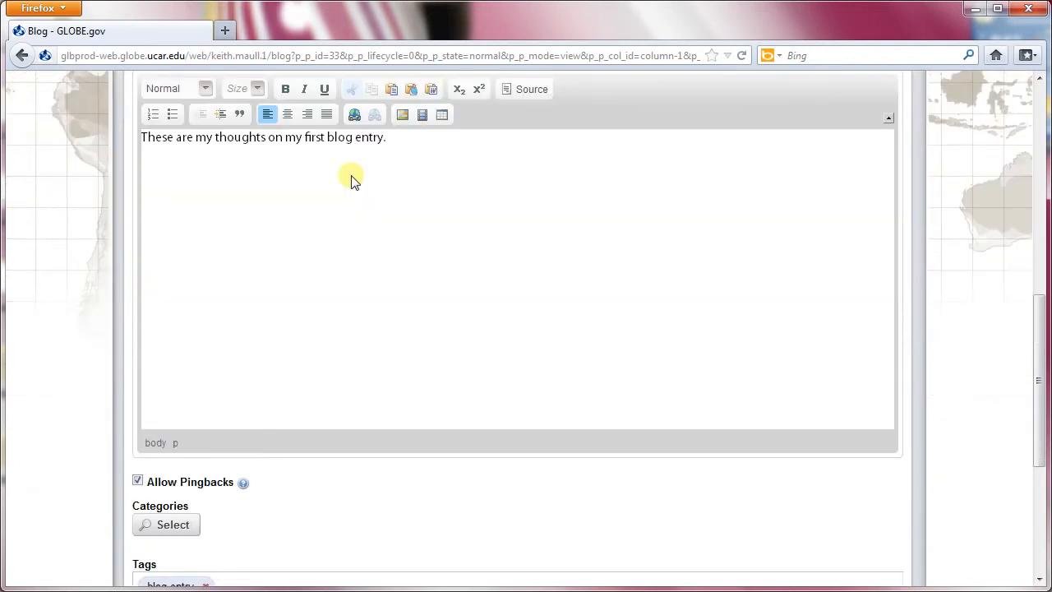
{"action": "left_click", "coordinate": [263, 449]}
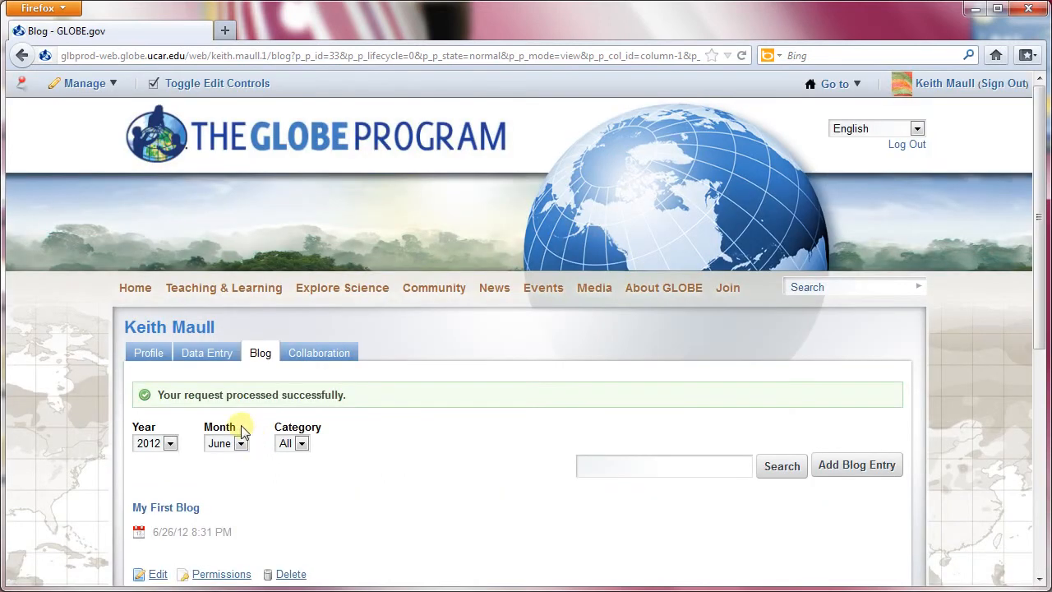
{"action": "scroll", "coordinate": [229, 420], "scroll_direction": "down", "scroll_amount": 4}
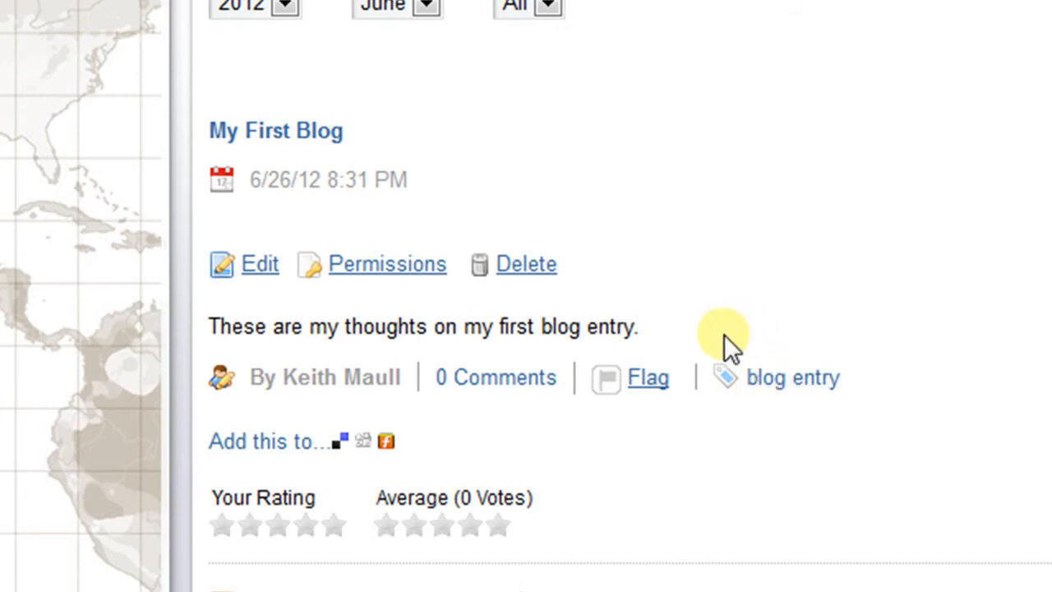
{"action": "scroll", "coordinate": [727, 329], "scroll_direction": "down", "scroll_amount": 4}
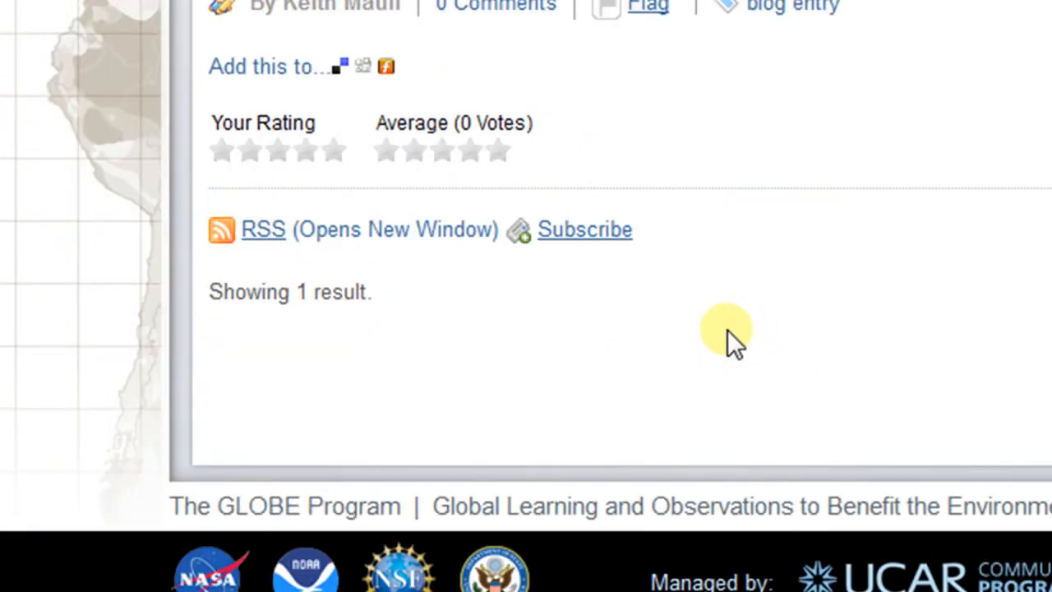
{"action": "scroll", "coordinate": [727, 330], "scroll_direction": "up", "scroll_amount": 4}
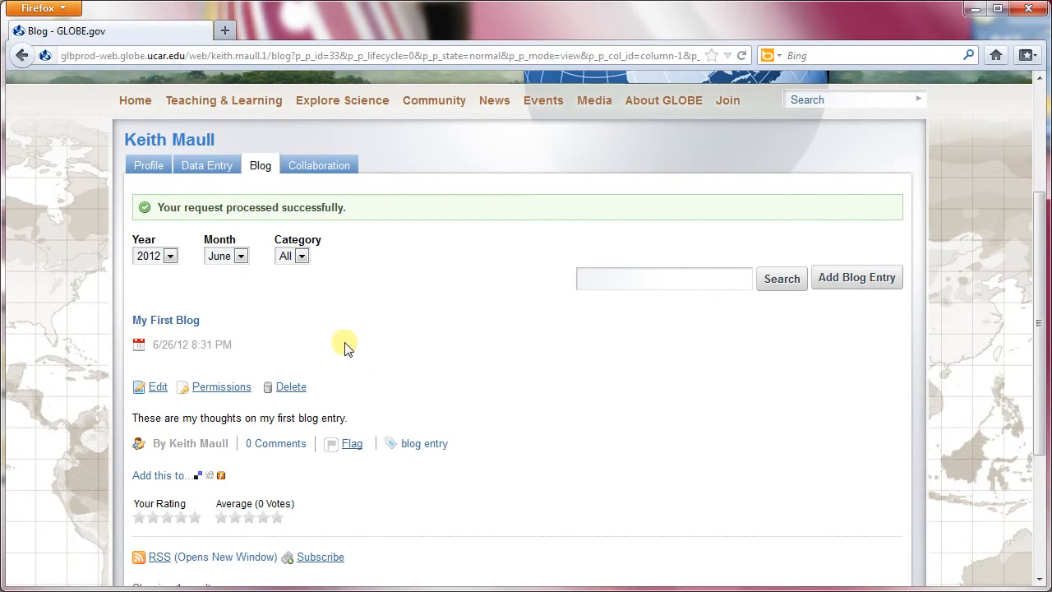
Open My First Blog from the member activities on the profile page and view the entry down to its comments.
{"action": "left_click", "coordinate": [149, 167]}
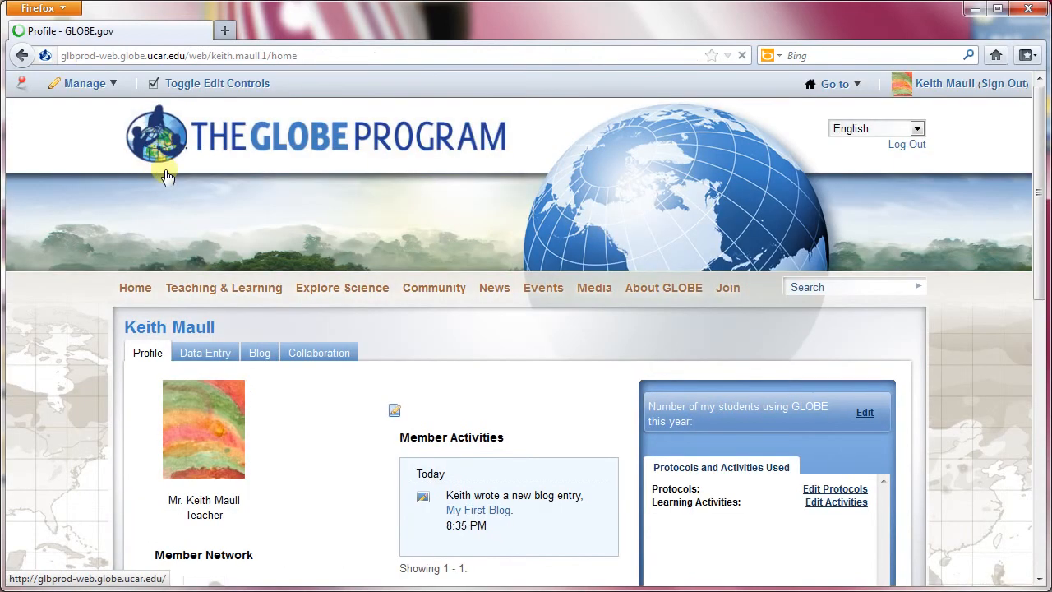
{"action": "scroll", "coordinate": [408, 258], "scroll_direction": "down", "scroll_amount": 4}
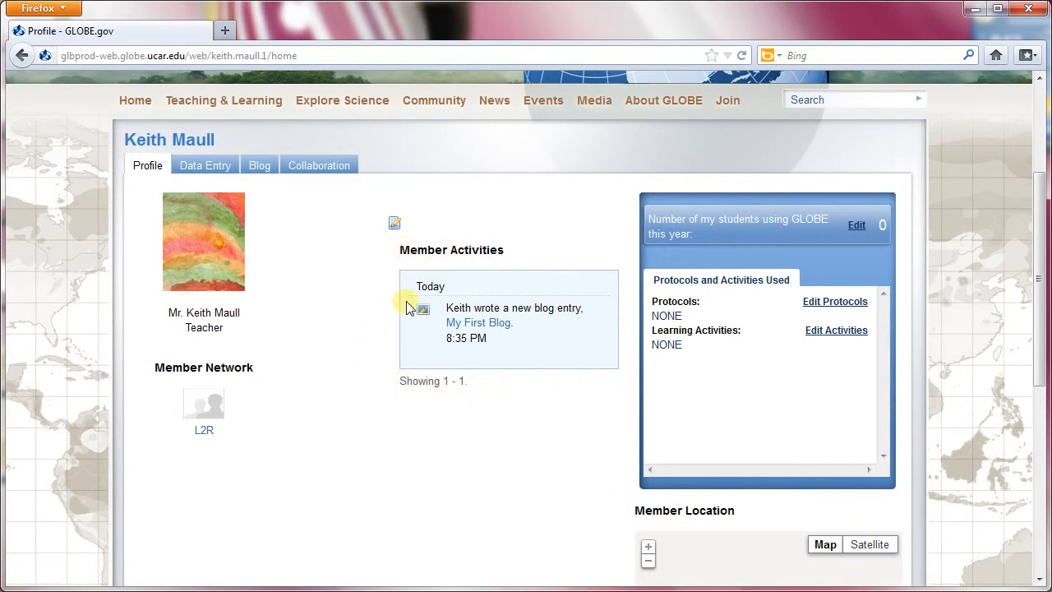
{"action": "left_click", "coordinate": [485, 325]}
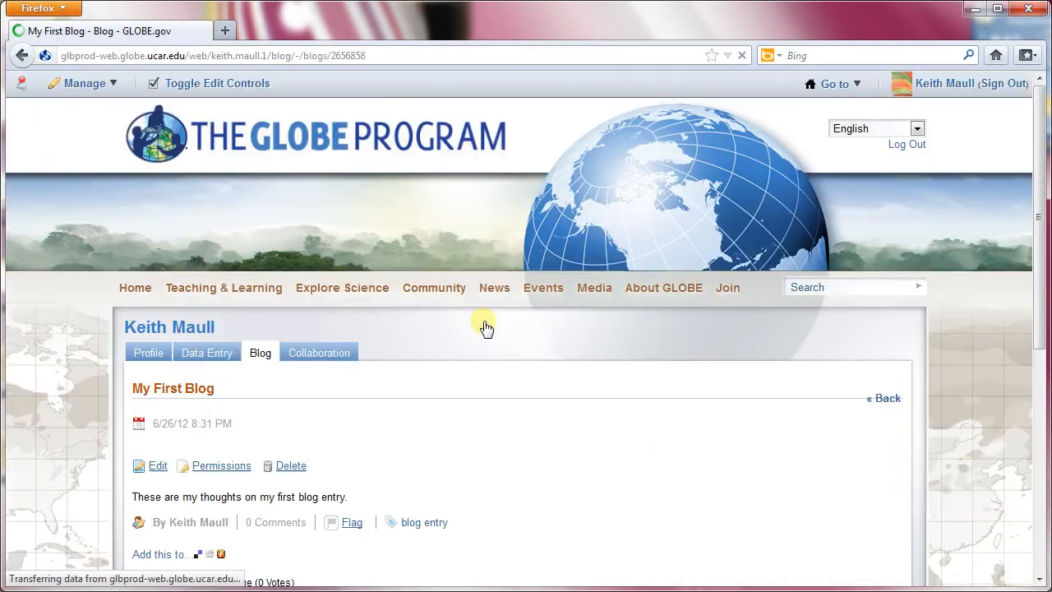
{"action": "scroll", "coordinate": [534, 334], "scroll_direction": "down", "scroll_amount": 3}
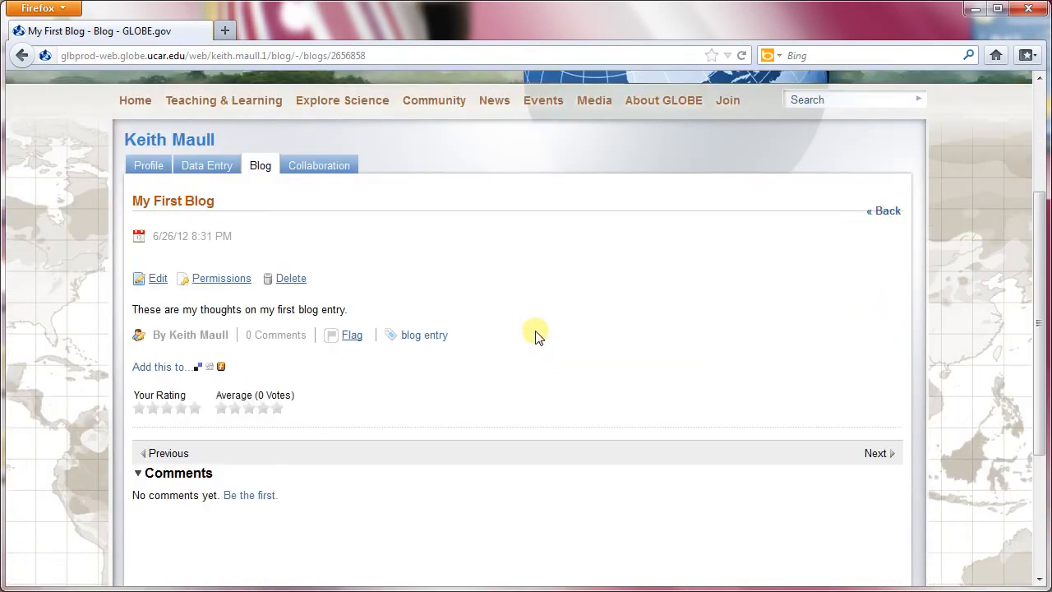
{"action": "scroll", "coordinate": [539, 336], "scroll_direction": "down", "scroll_amount": 2}
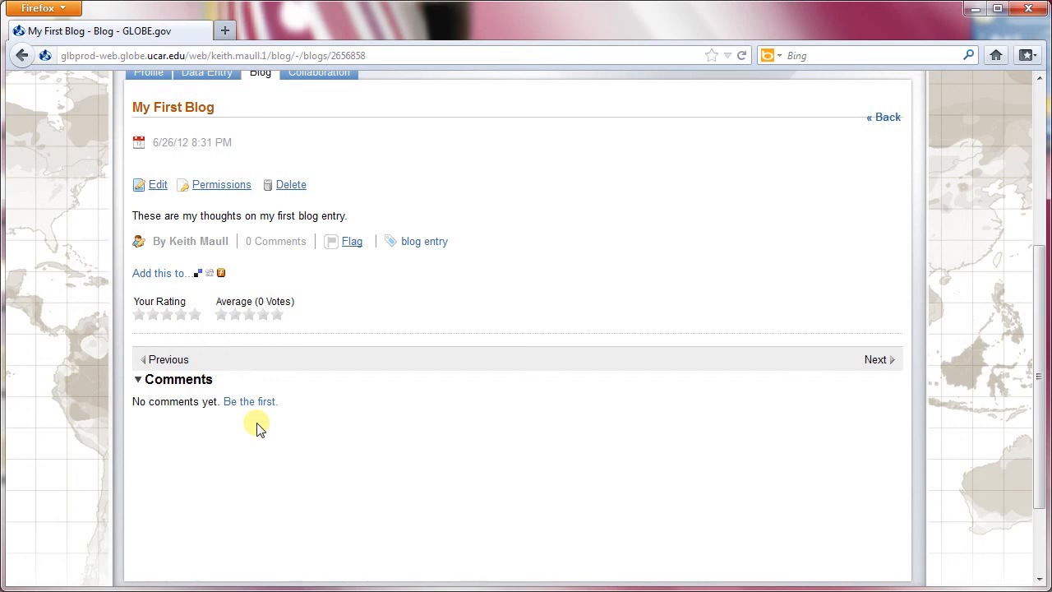
{"action": "scroll", "coordinate": [258, 427], "scroll_direction": "up", "scroll_amount": 5}
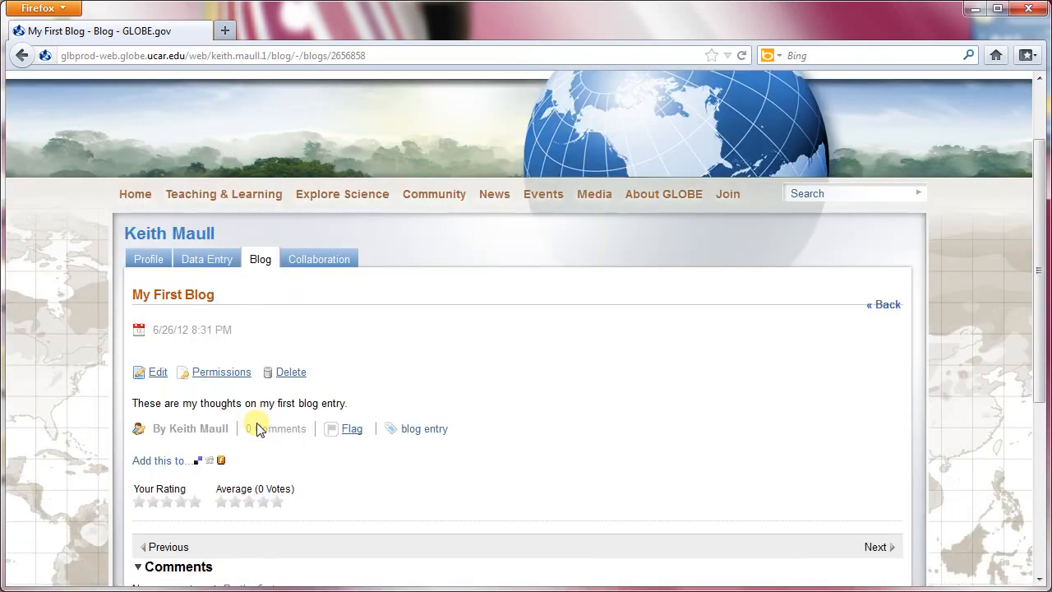